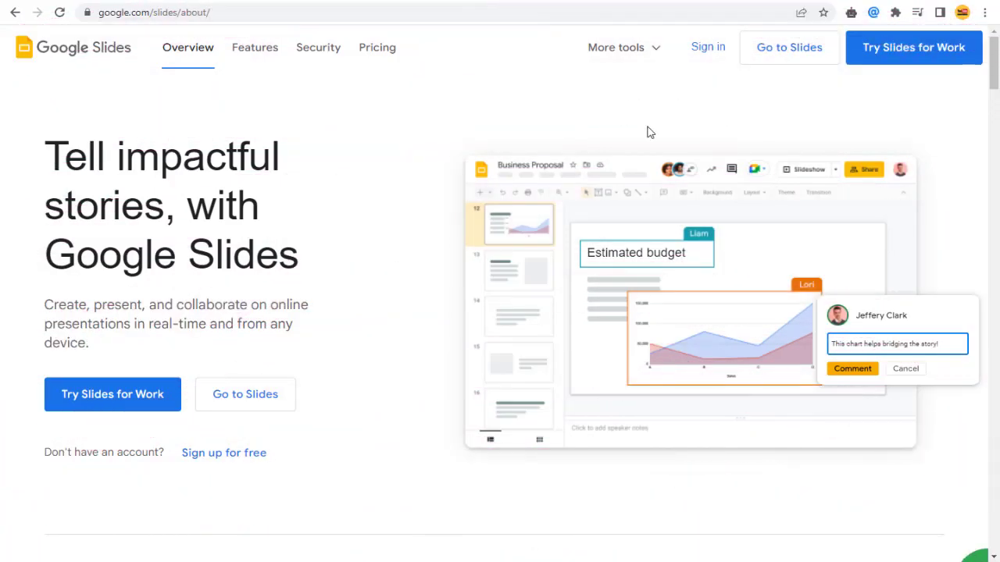
Sign in to Google Slides with the Google account to reach the Slides home screen
click(709, 49)
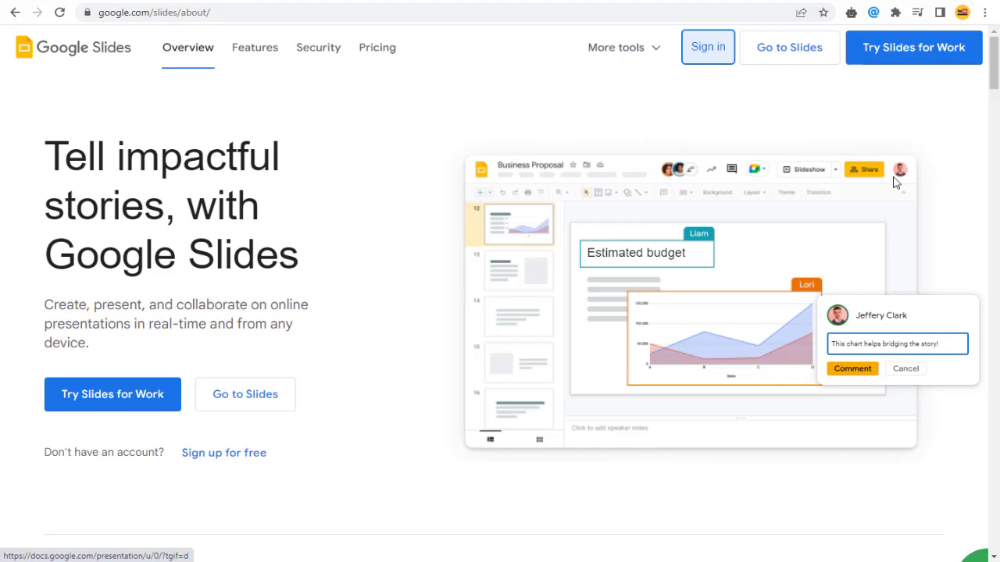
click(709, 48)
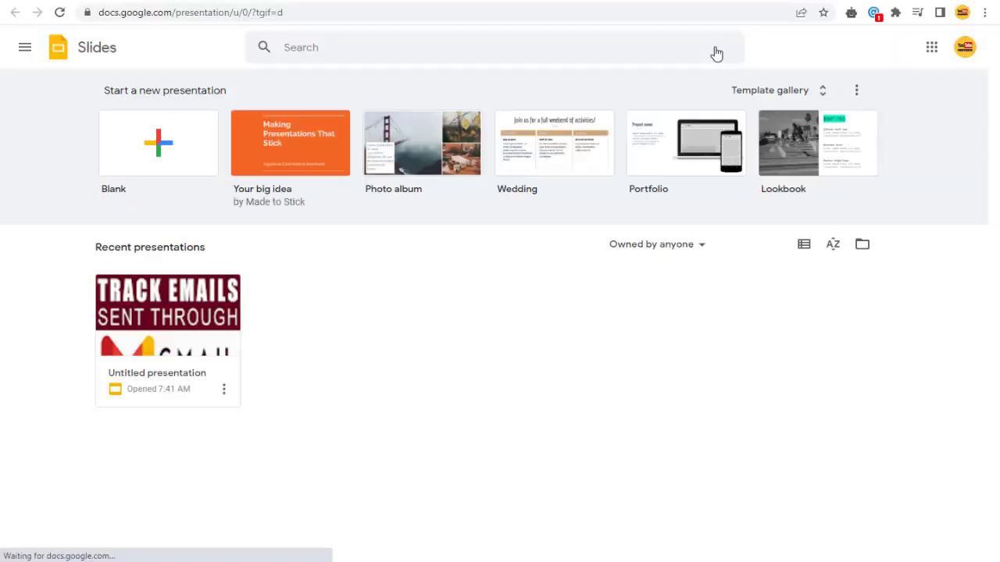
Start a blank presentation and delete its title and subtitle placeholders
click(164, 145)
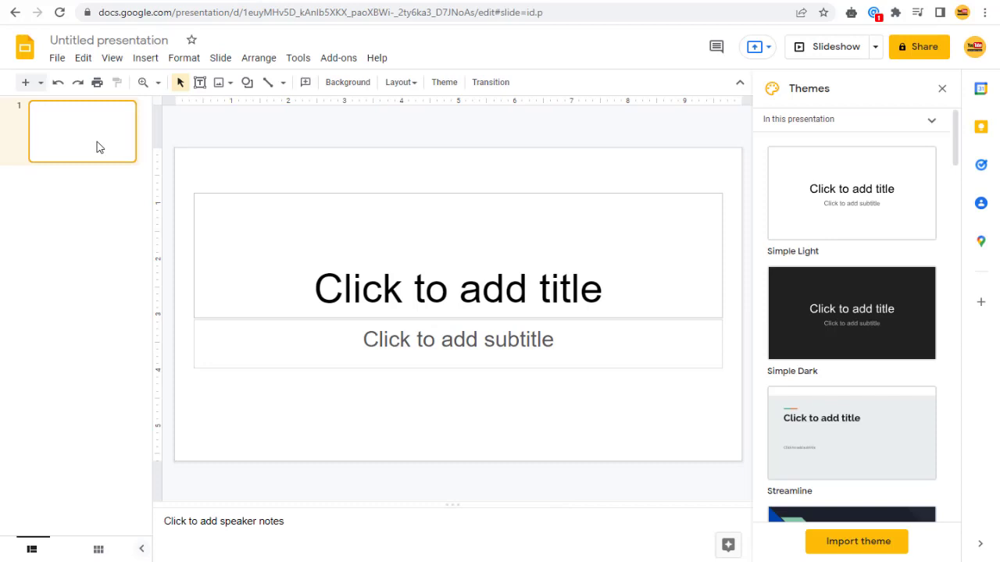
click(367, 196)
key(Delete)
click(372, 321)
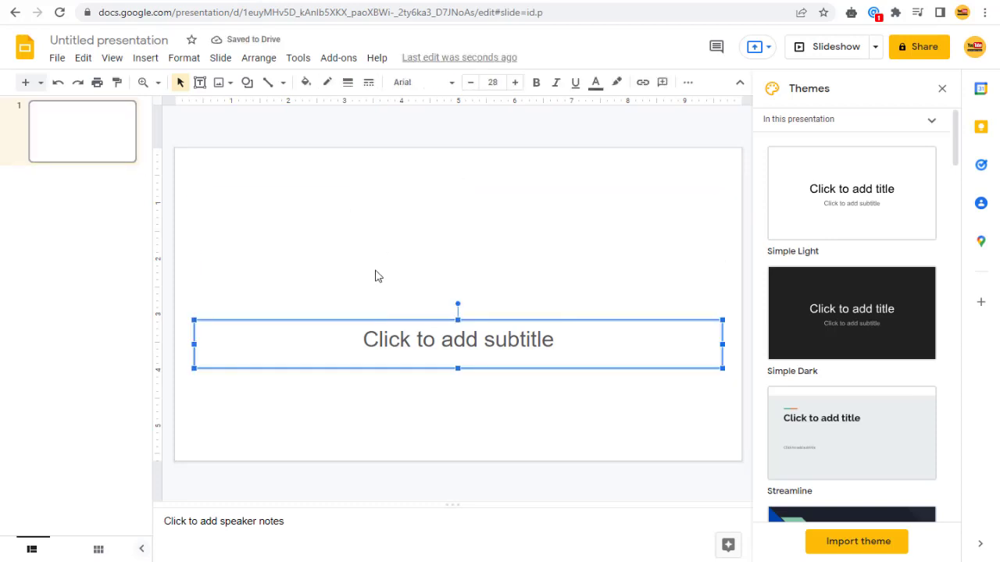
key(Delete)
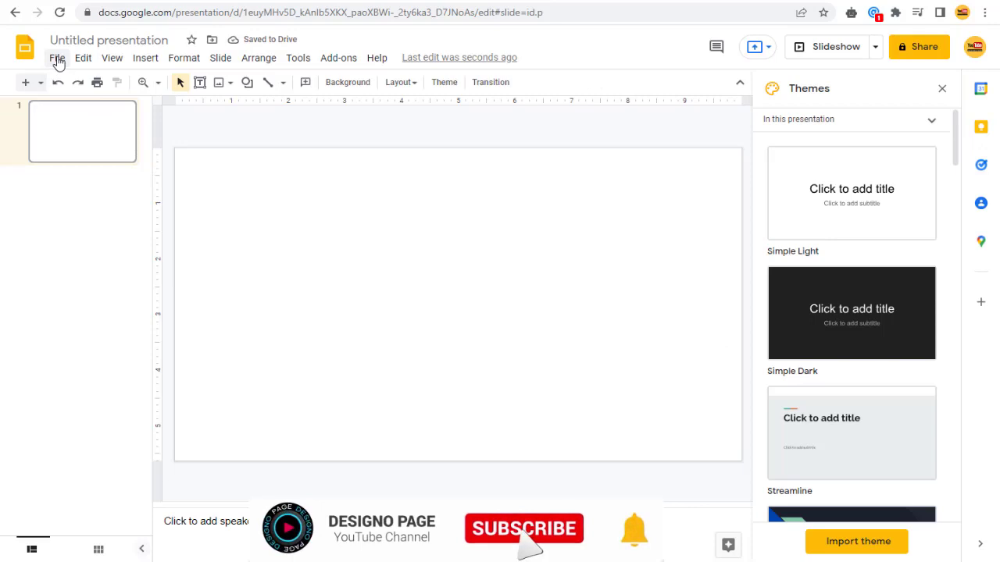
In Page setup, choose a Custom size in pixels with width 500
click(57, 59)
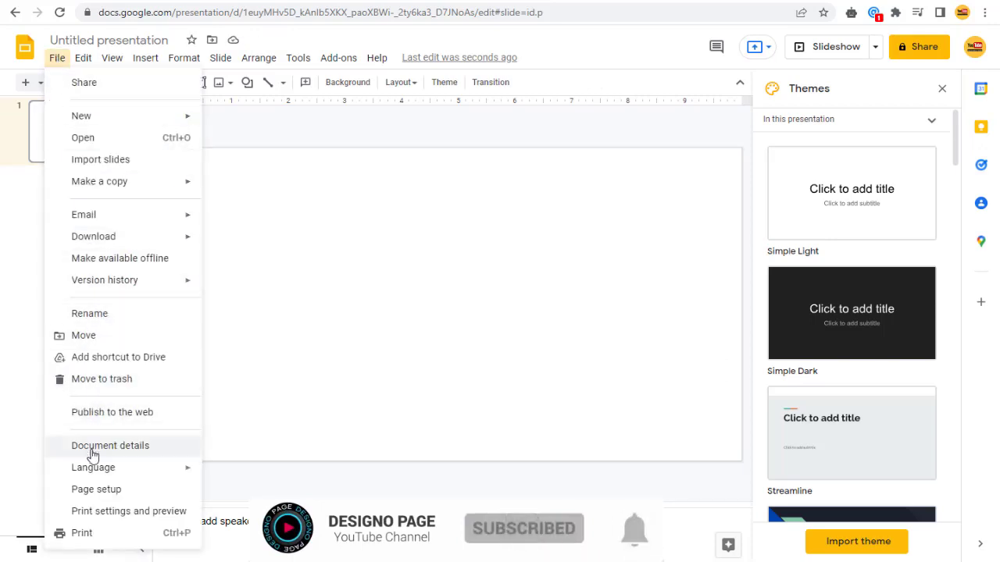
click(96, 490)
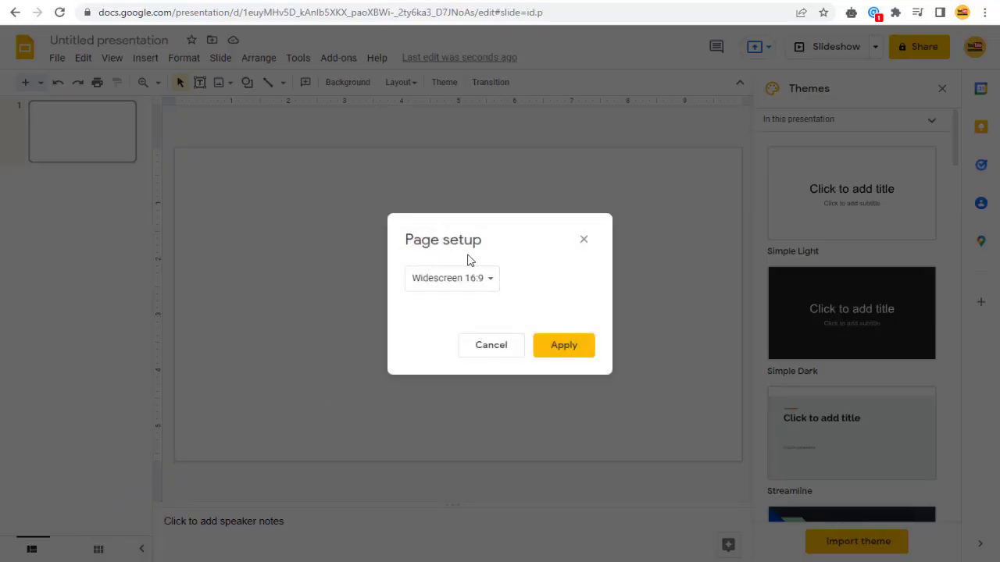
click(491, 283)
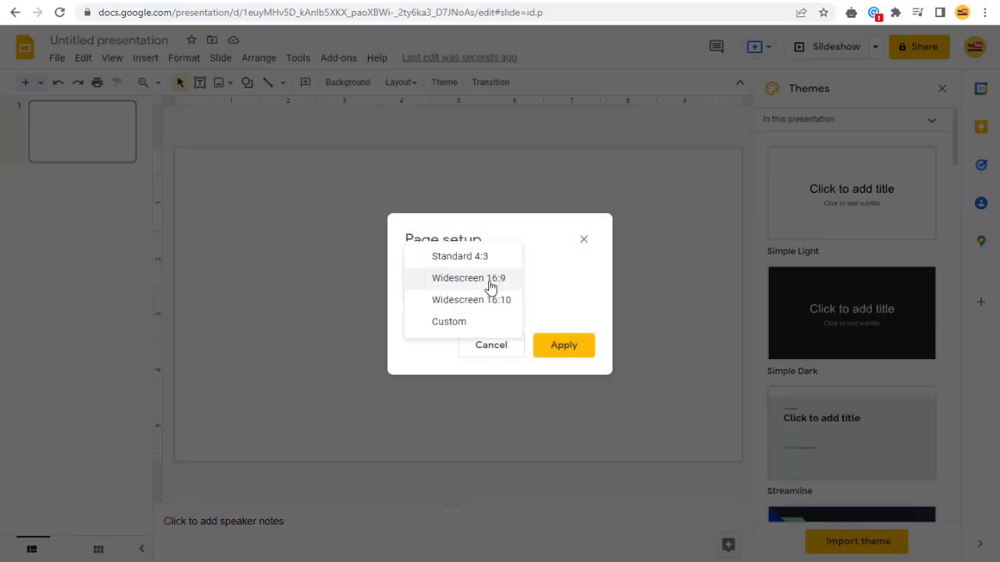
click(456, 322)
click(571, 325)
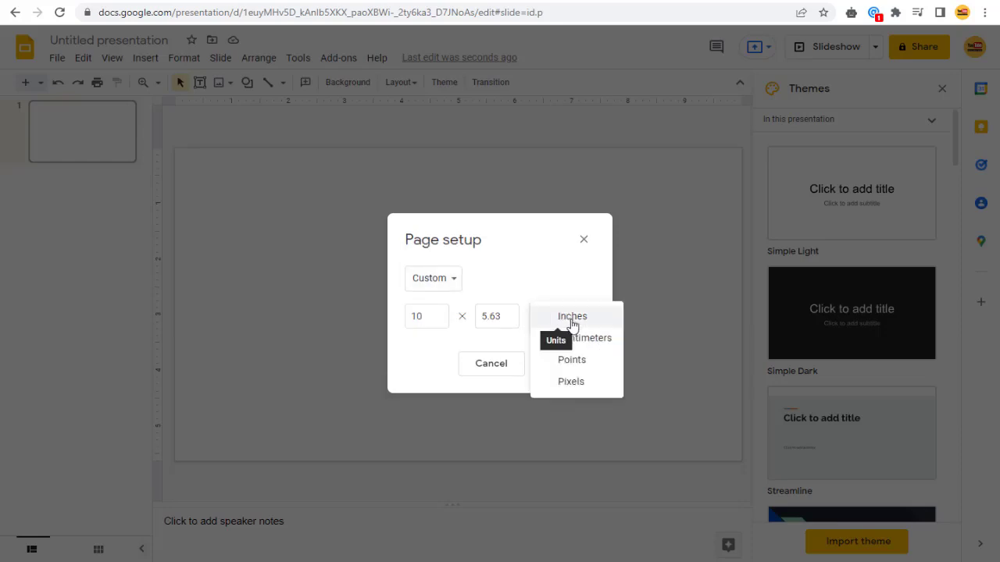
click(571, 382)
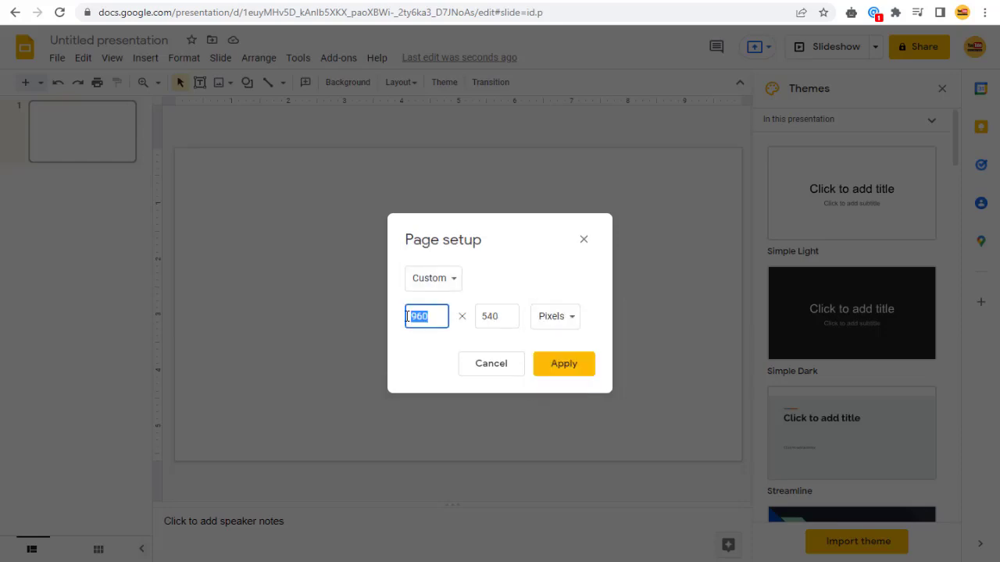
text(500)
key(Tab)
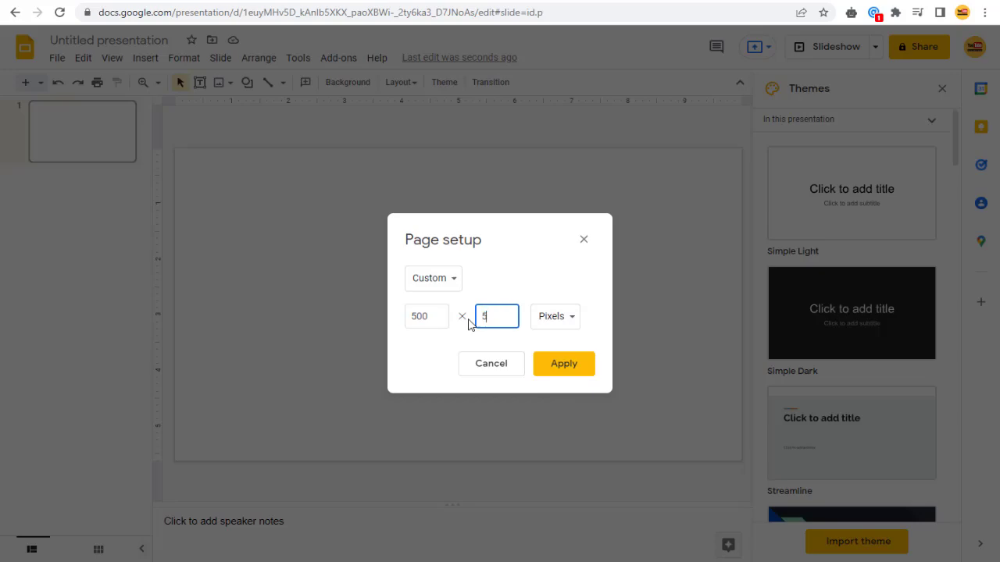
Apply the 500 × 500 pixel slide size and upload avatar image 1 onto the first slide
text(500)
click(567, 366)
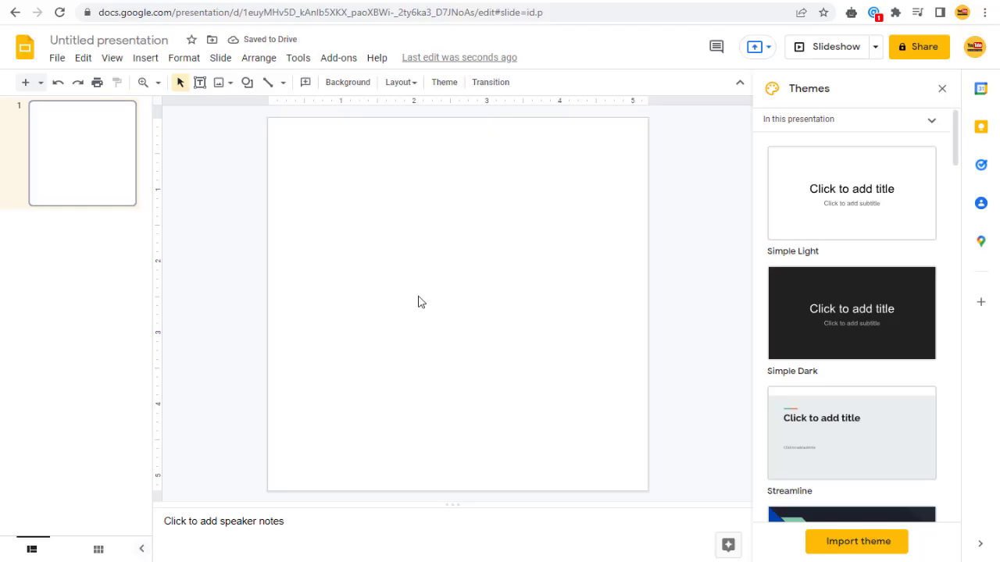
click(145, 58)
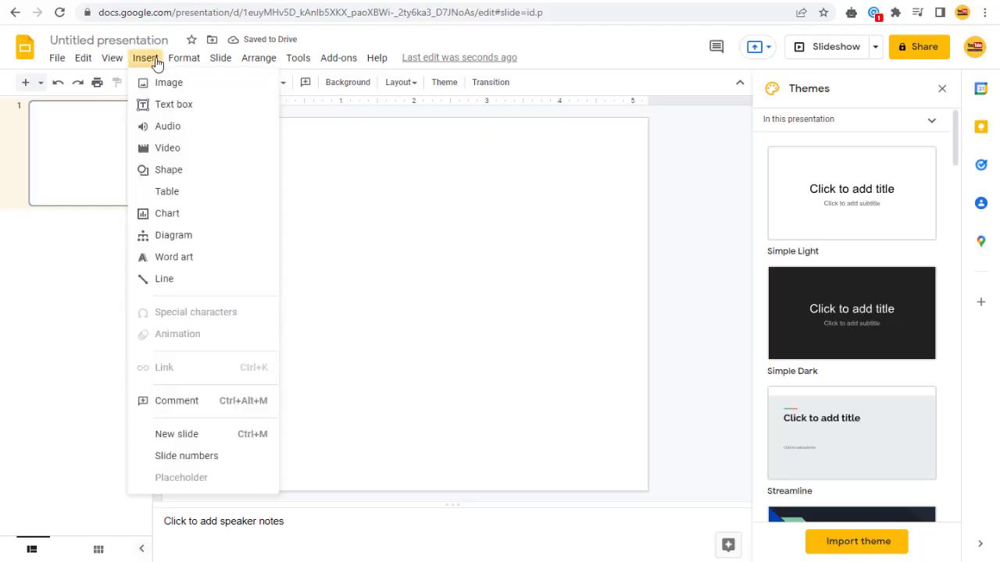
mouse_move(167, 83)
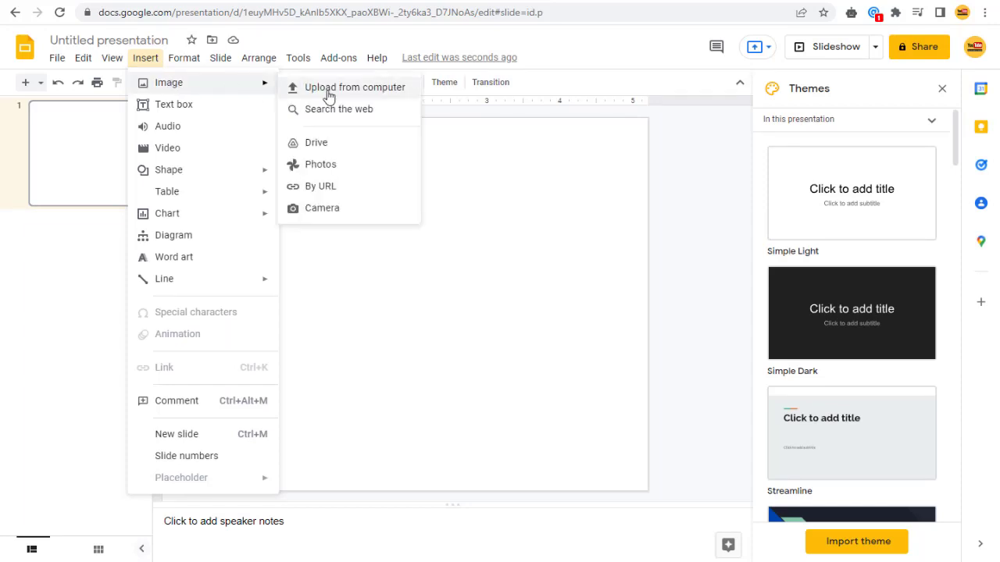
click(329, 91)
click(200, 98)
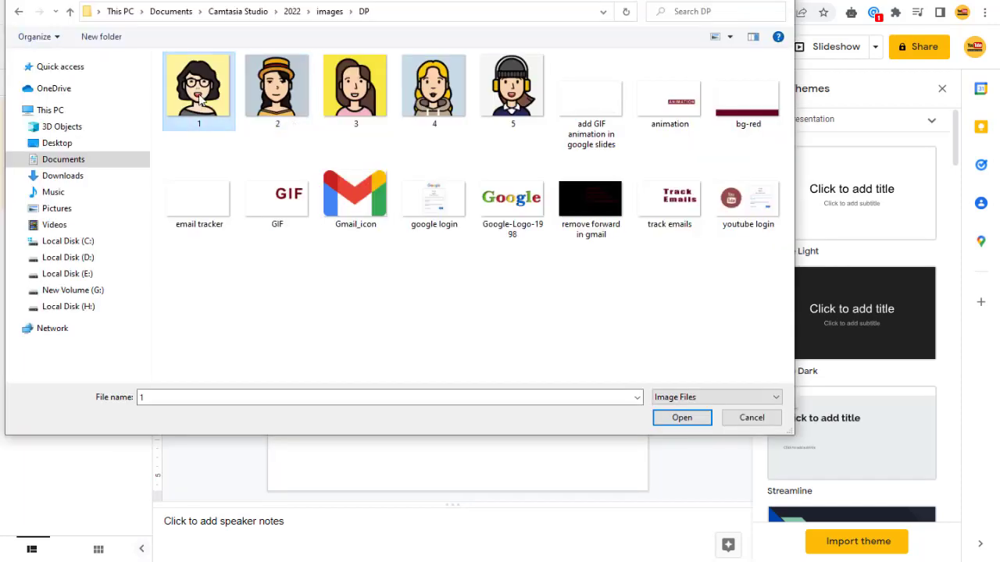
click(684, 419)
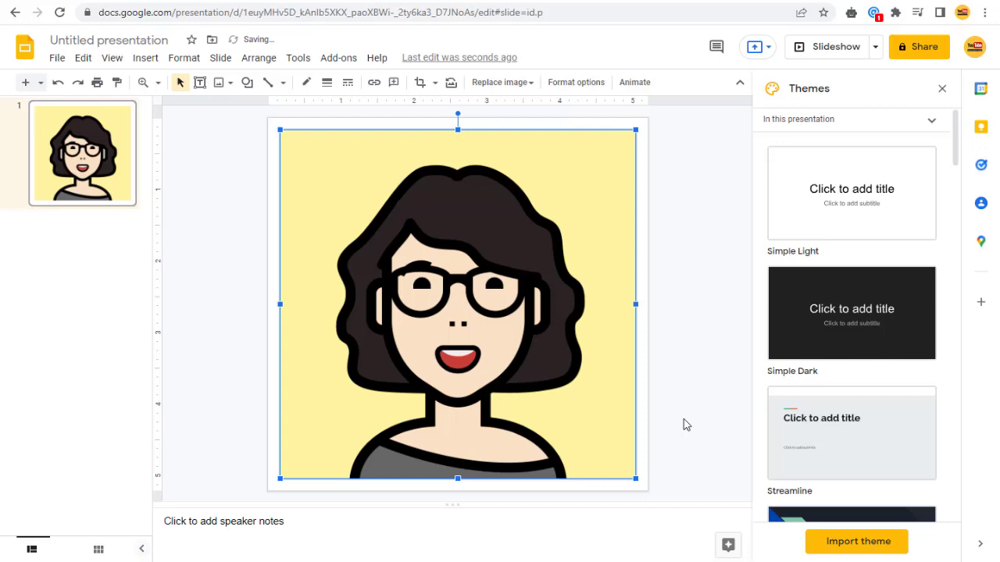
Add a second slide, clear its placeholders, and upload avatar image 2 onto it
click(156, 62)
click(216, 434)
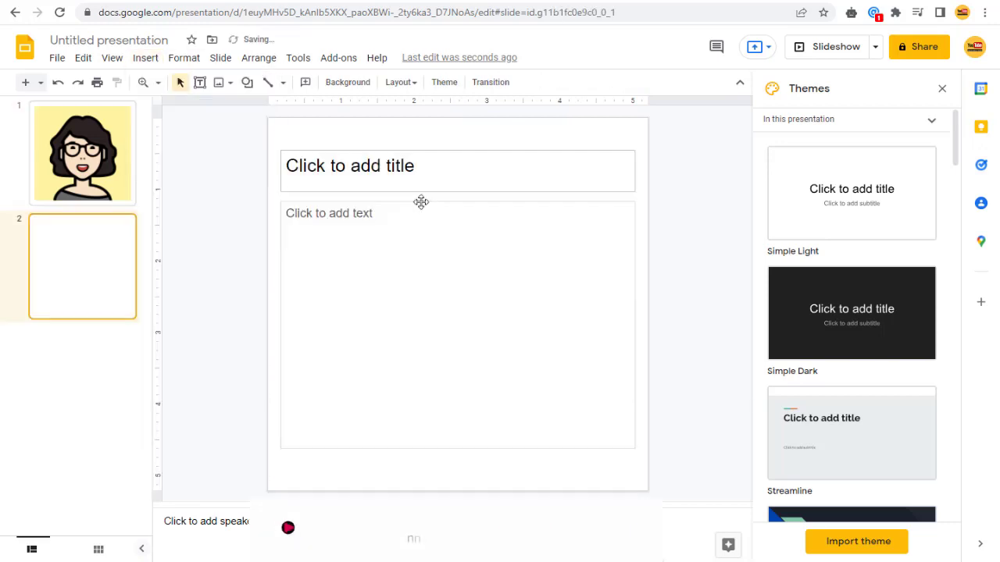
click(429, 192)
key(Delete)
click(427, 201)
key(Delete)
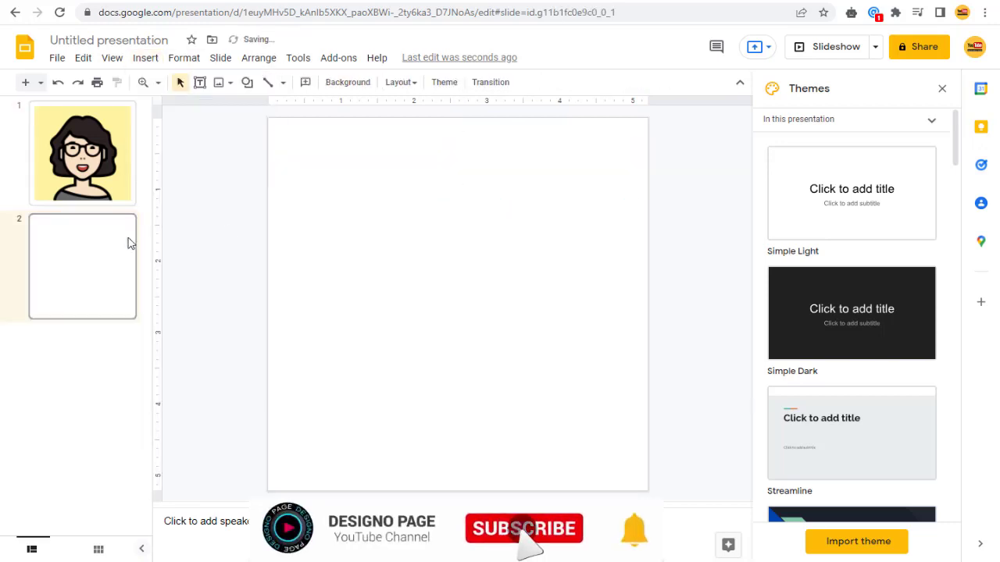
click(145, 60)
mouse_move(235, 83)
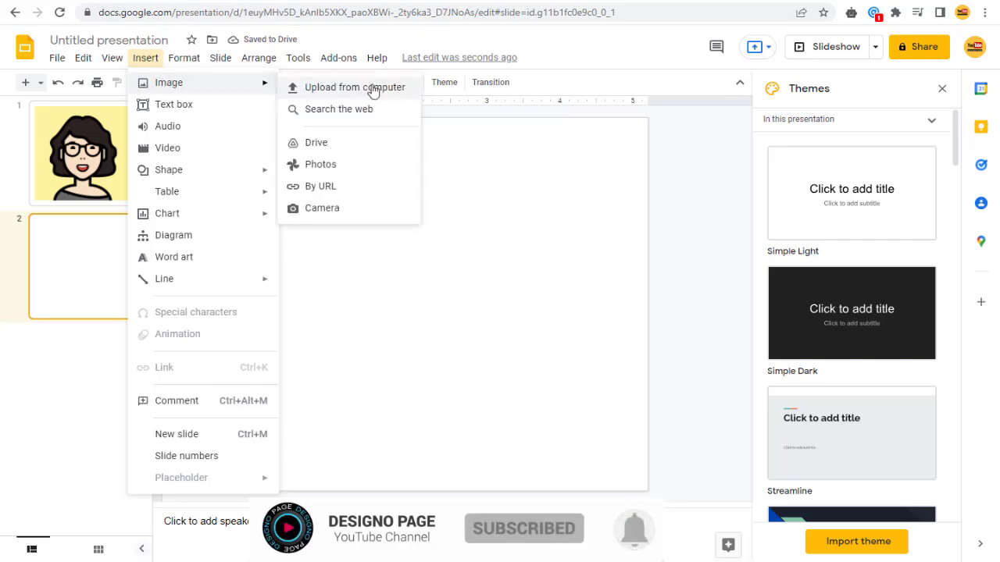
click(368, 87)
click(277, 85)
click(680, 417)
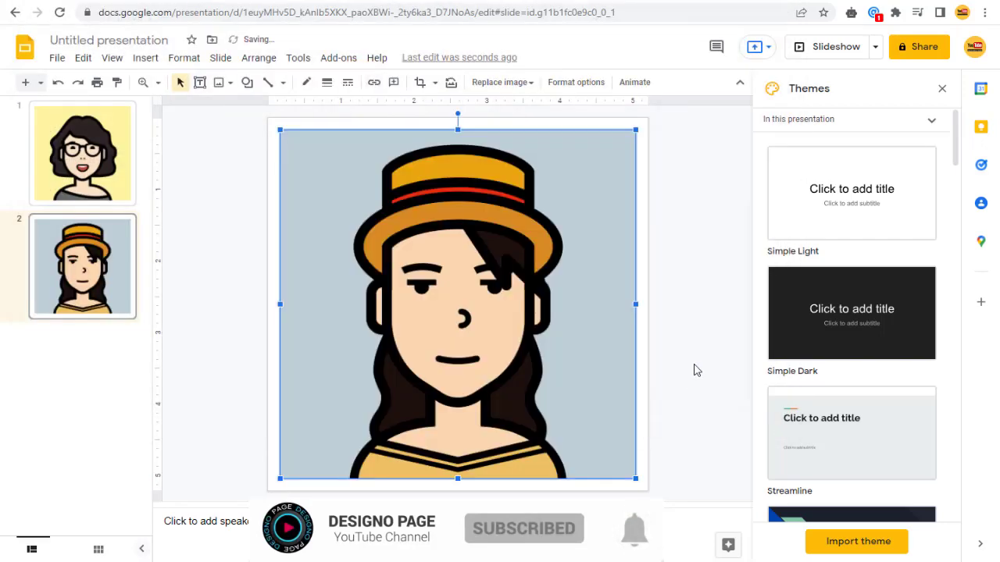
Add more blank slides for the remaining avatar images
click(145, 58)
click(216, 440)
key(ctrl+m)
key(ctrl+m)
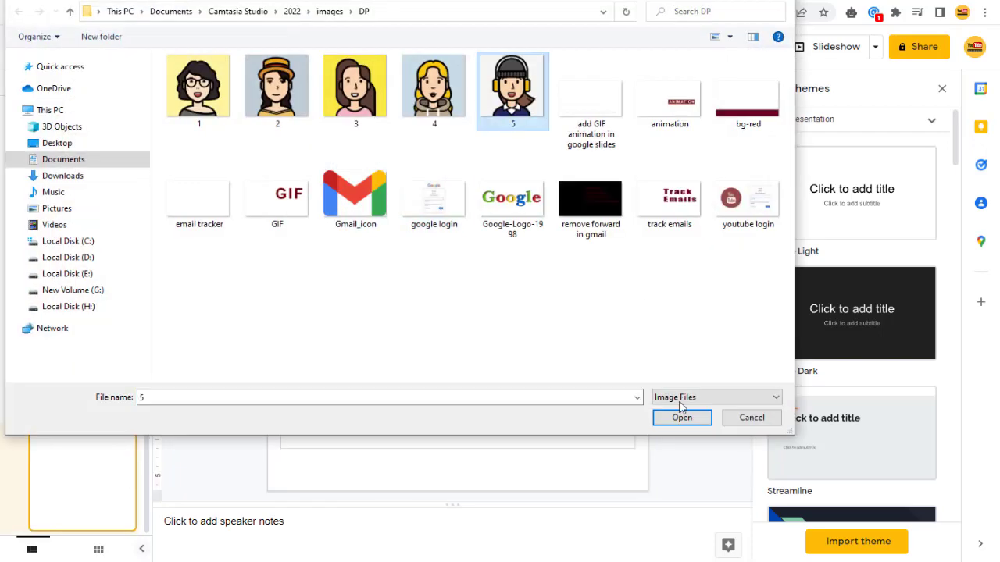
click(92, 382)
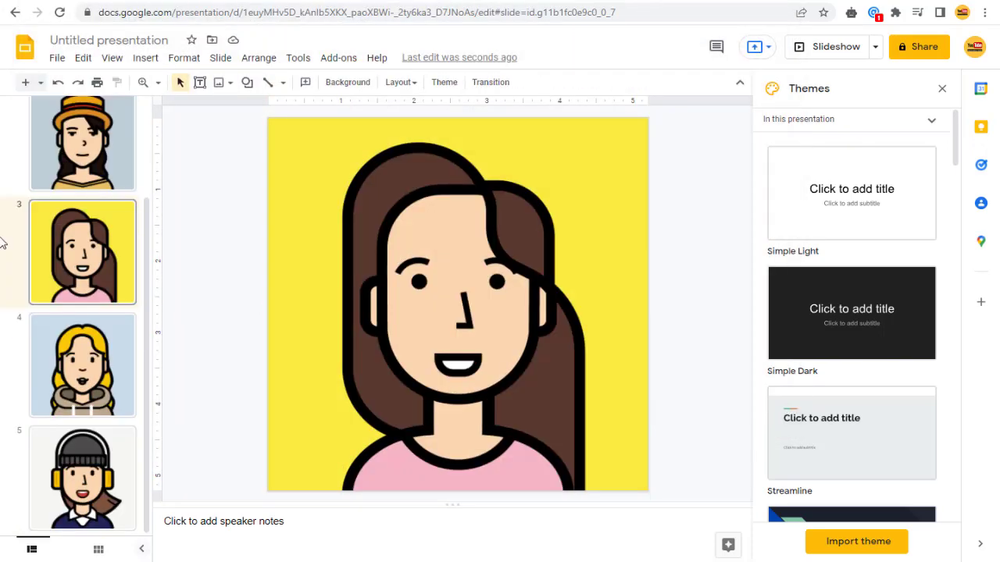
Sign in to Tall Tweets Classic with Google, choose the account, and allow access
scroll(2, 243, up, 2)
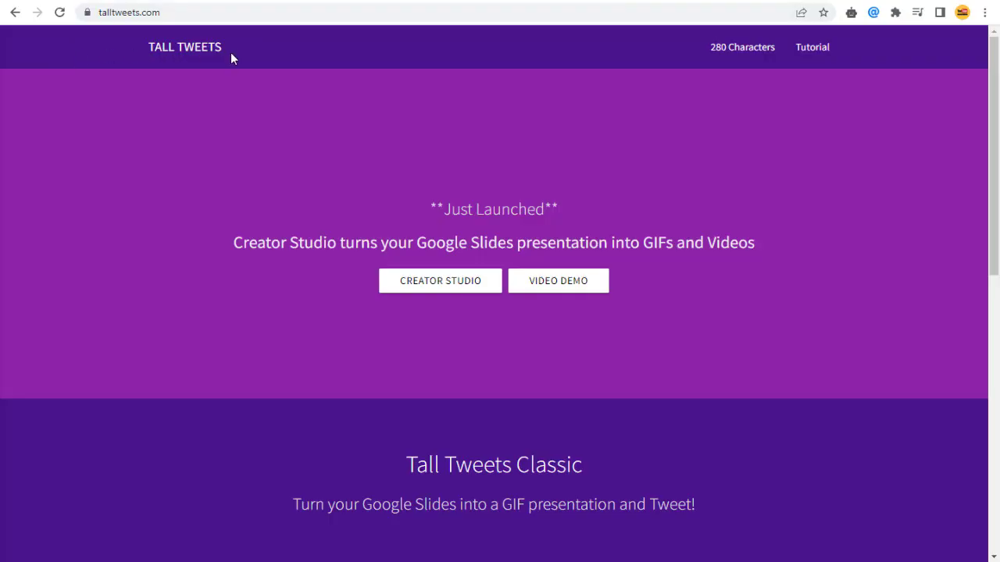
scroll(235, 61, down, 1)
scroll(250, 70, down, 3)
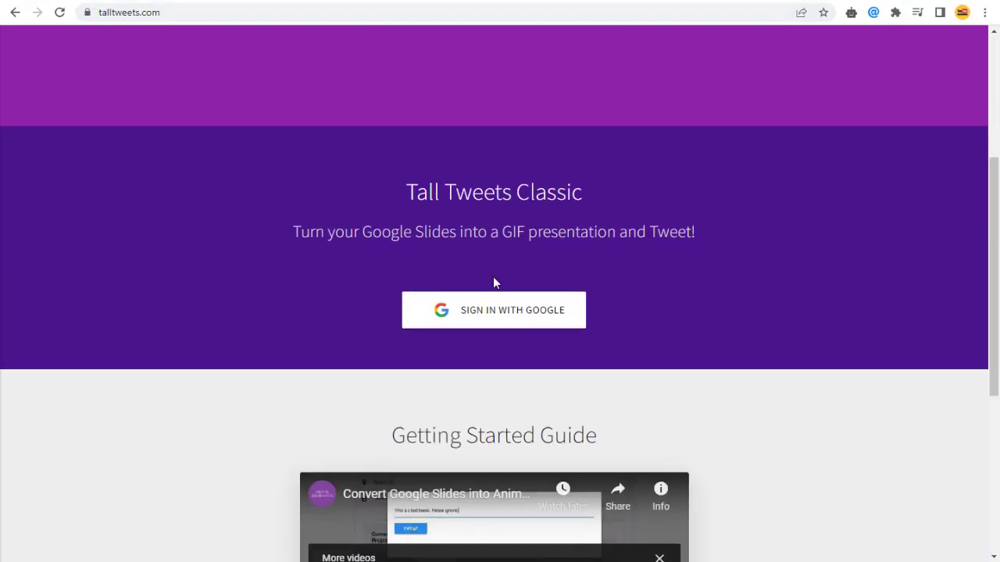
click(487, 320)
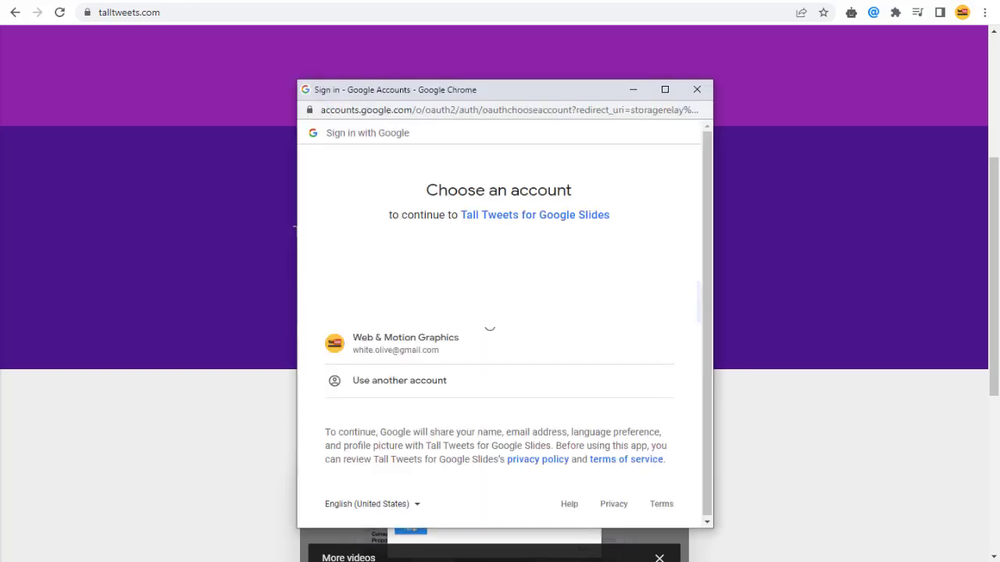
click(431, 348)
scroll(475, 298, down, 2)
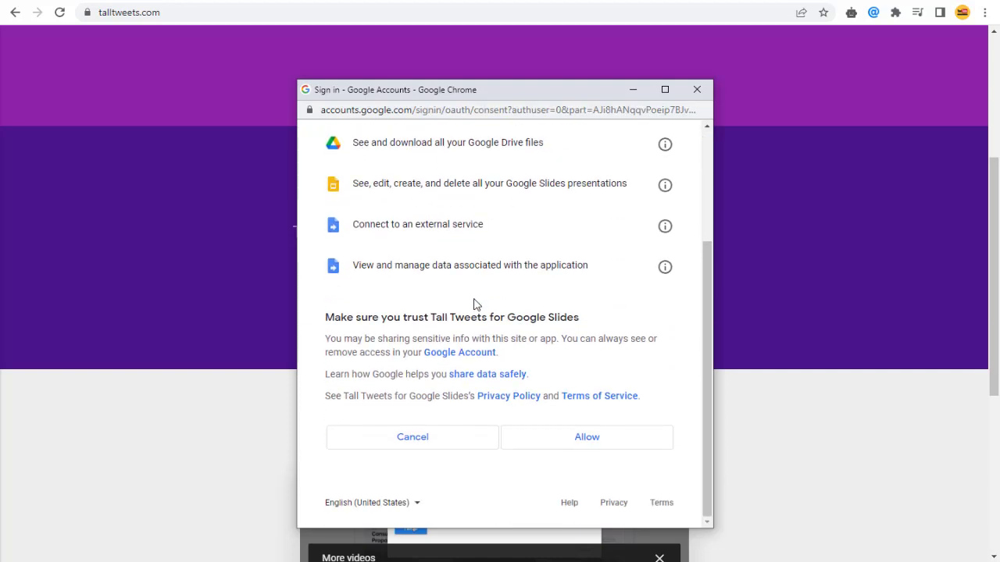
click(584, 438)
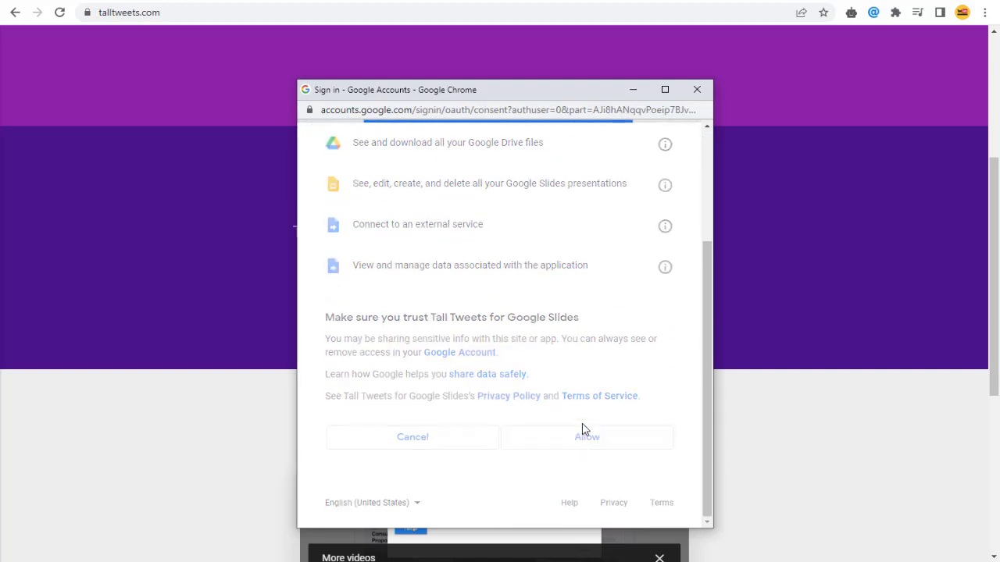
scroll(417, 186, down, 1)
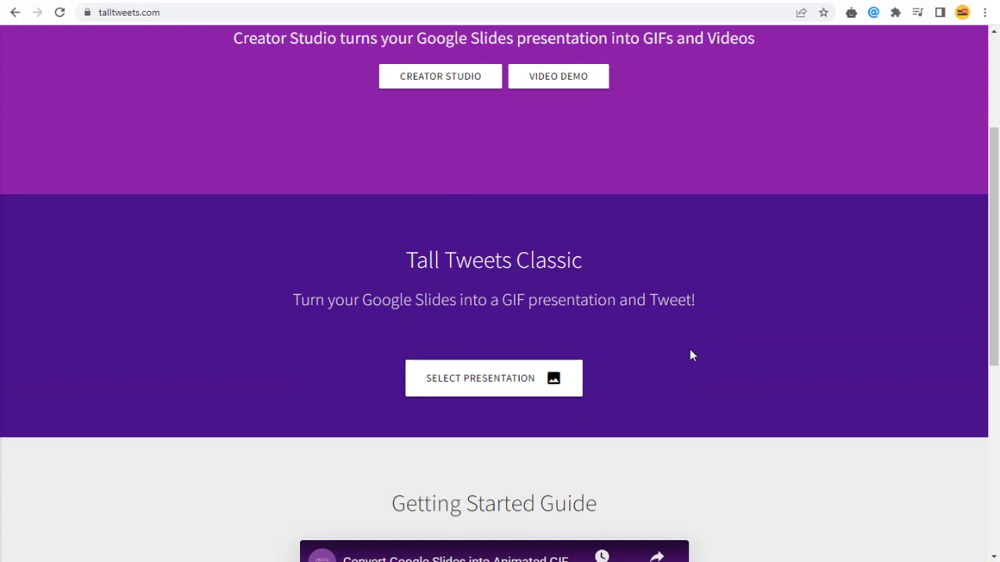
Choose the avatar presentation from the Google Slides list and confirm it in Tall Tweets
click(467, 379)
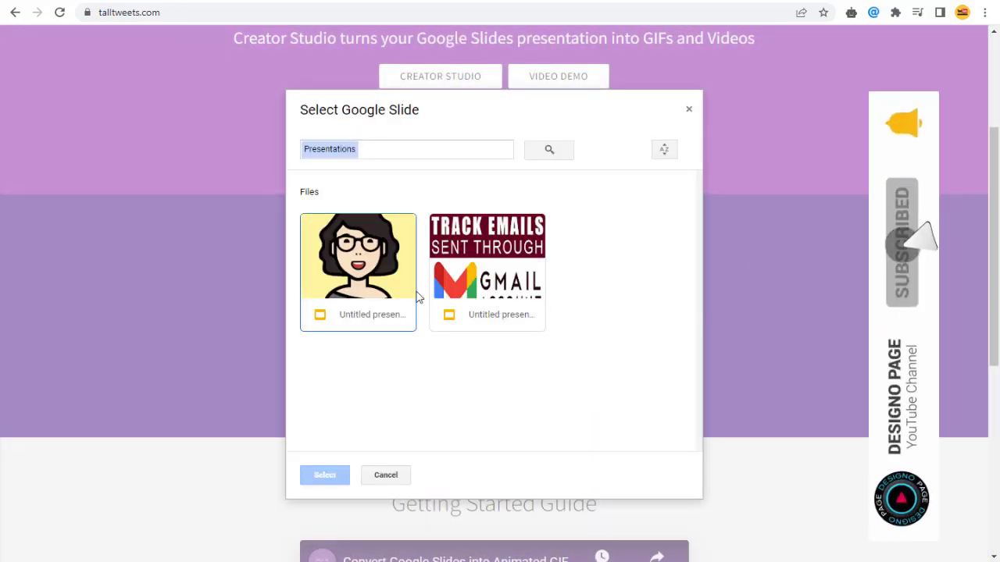
click(357, 296)
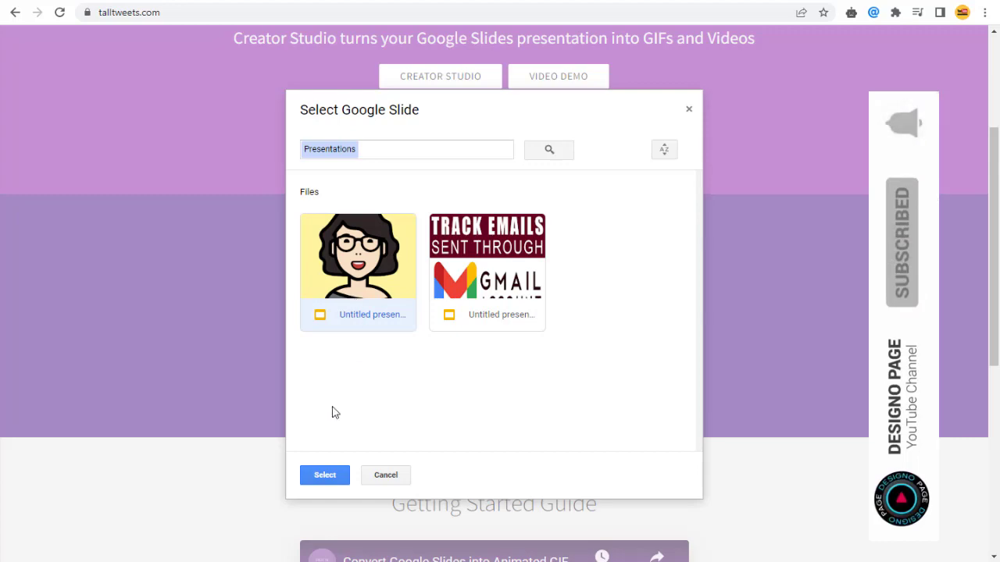
click(313, 477)
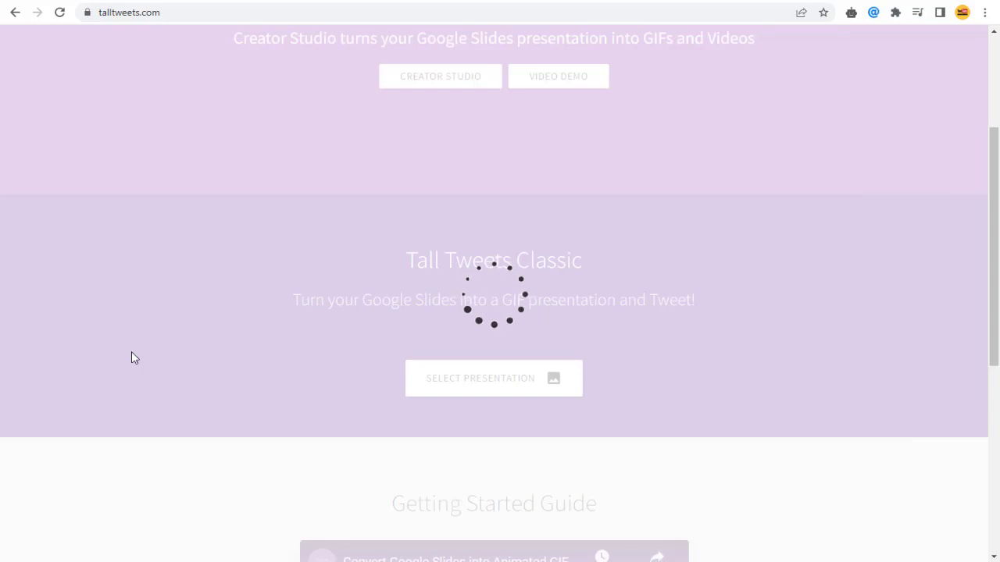
scroll(131, 358, down, 5)
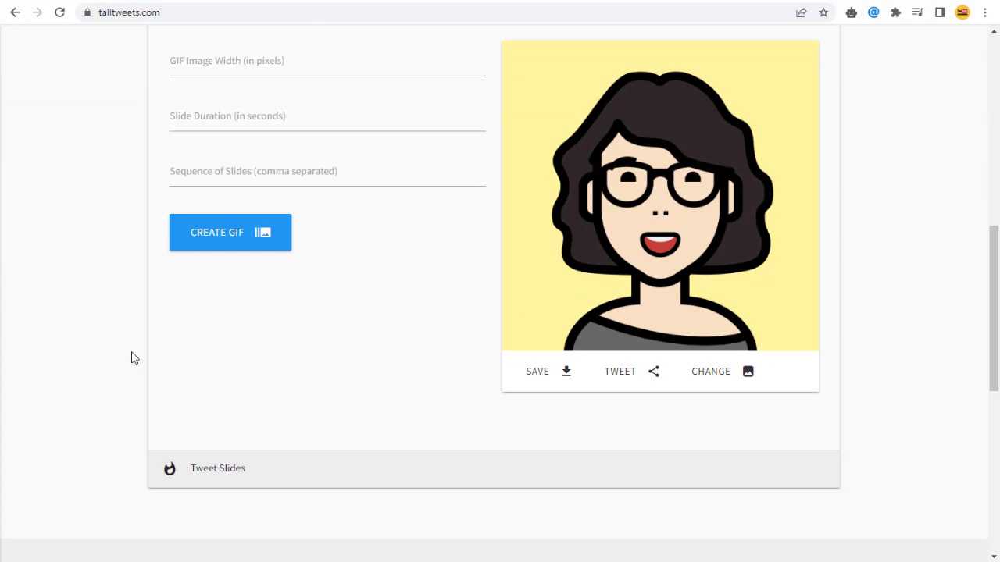
Create the GIF at 500 pixels wide with a 0.5-second slide duration
scroll(131, 357, up, 2)
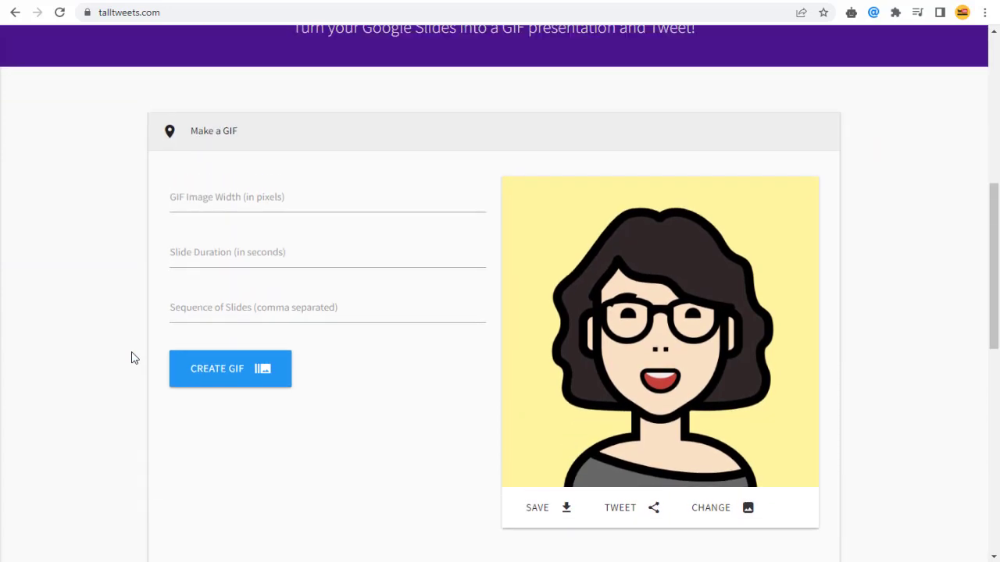
click(239, 201)
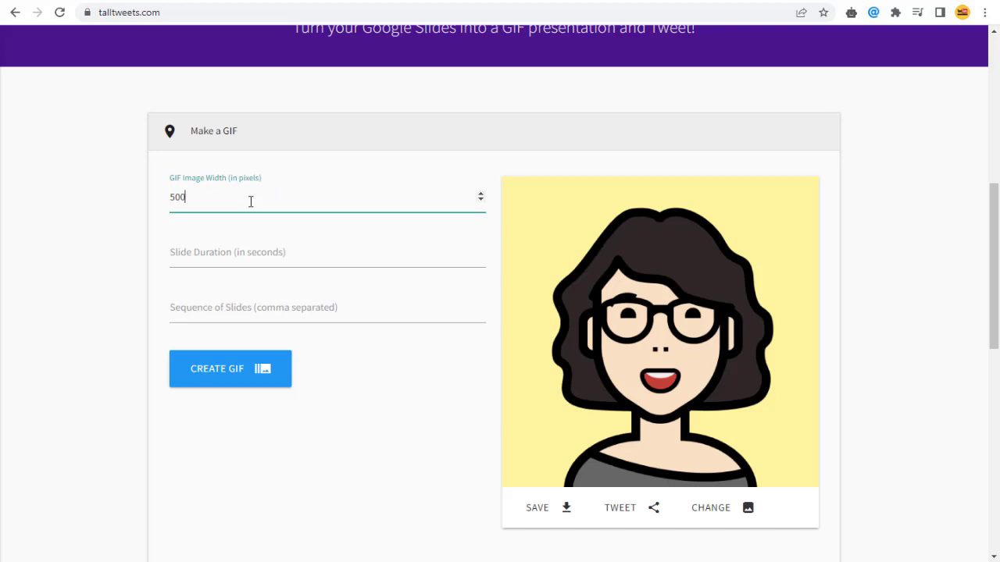
click(266, 259)
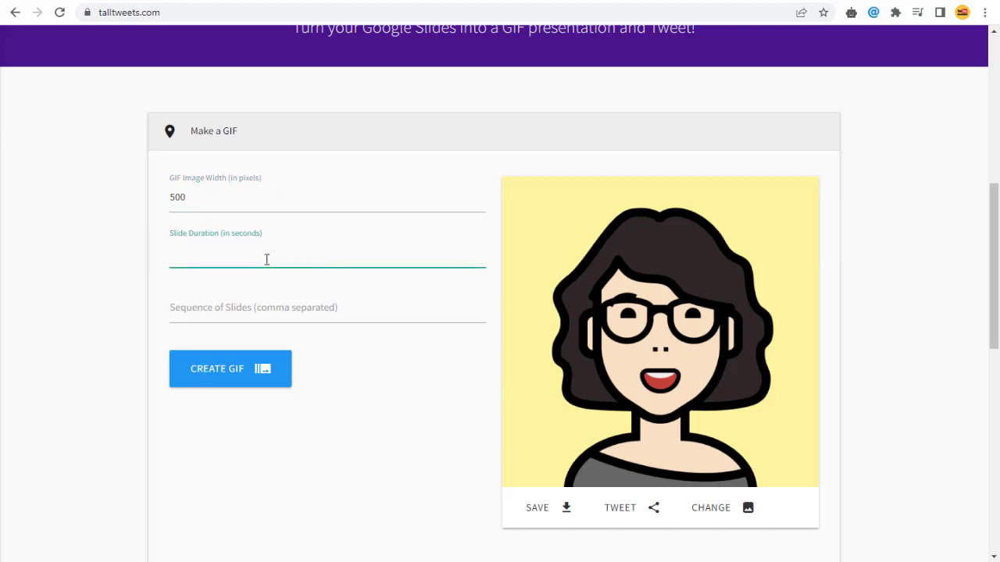
click(354, 360)
click(252, 375)
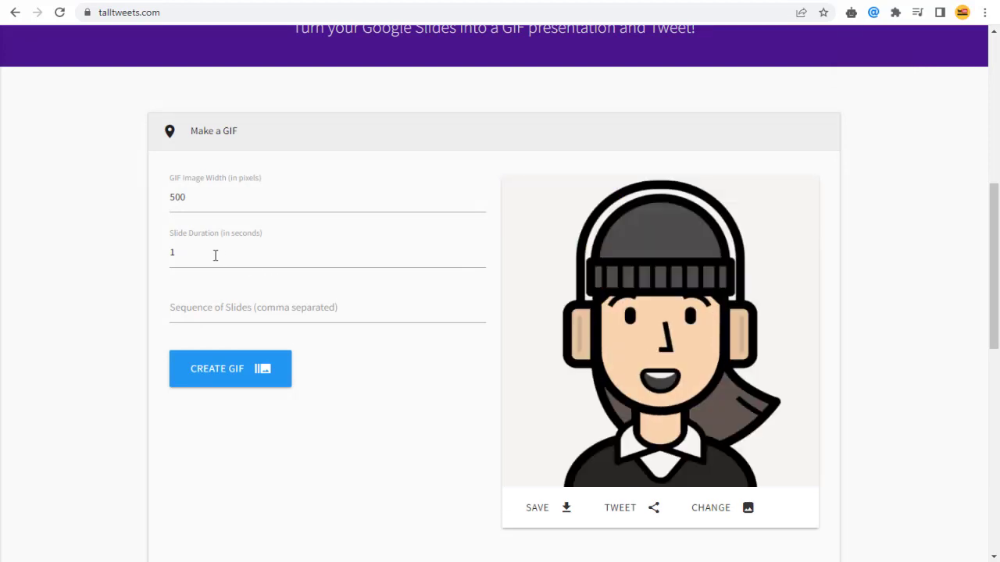
double_click(214, 252)
text(0.5)
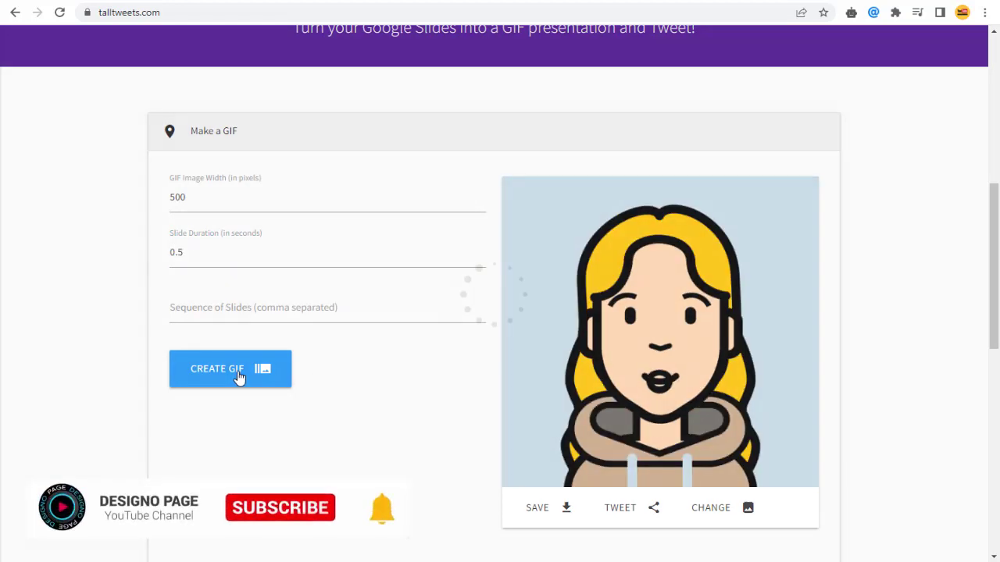
click(239, 377)
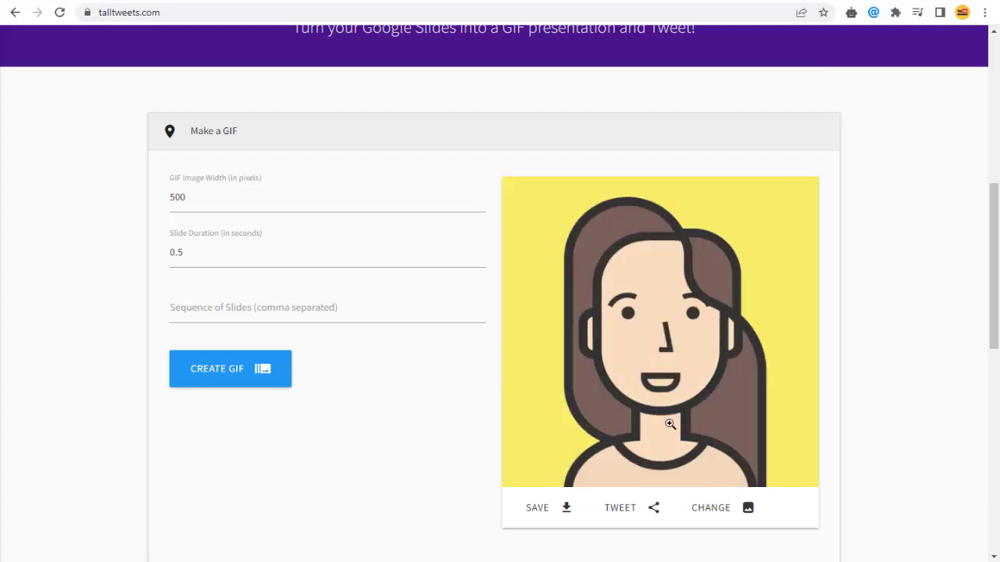
Save the GIF as download.gif and open it in Chrome from its folder
click(544, 515)
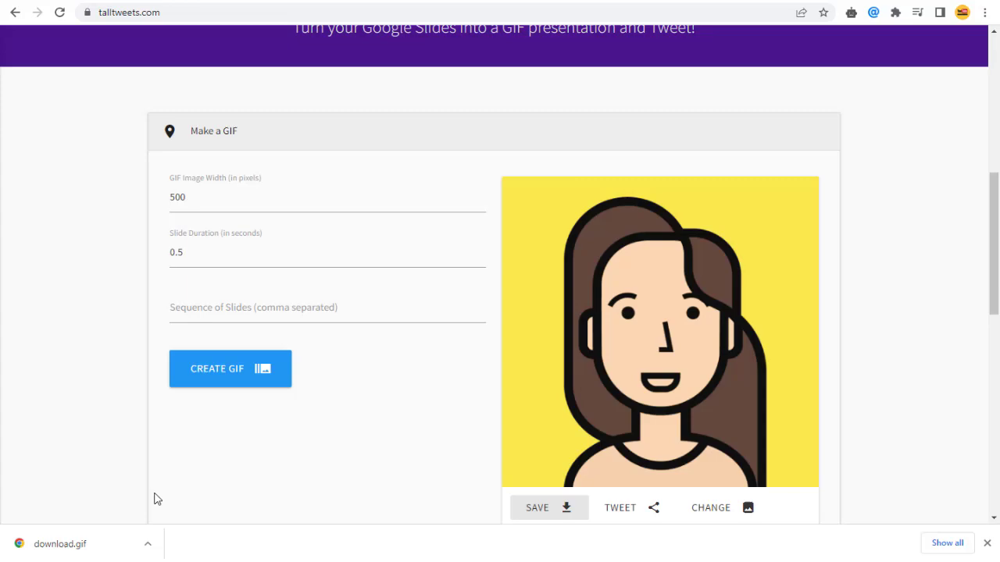
click(153, 553)
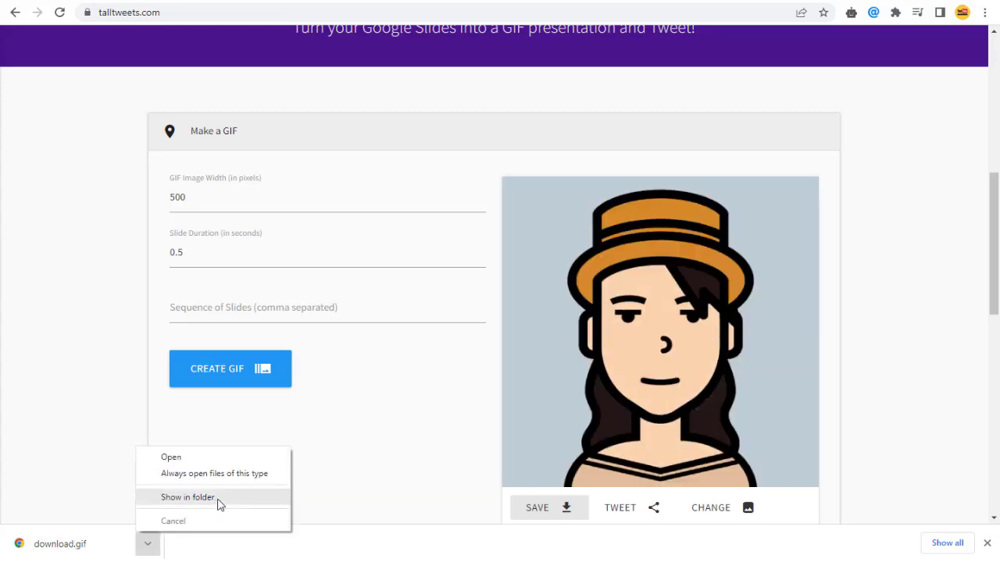
click(216, 502)
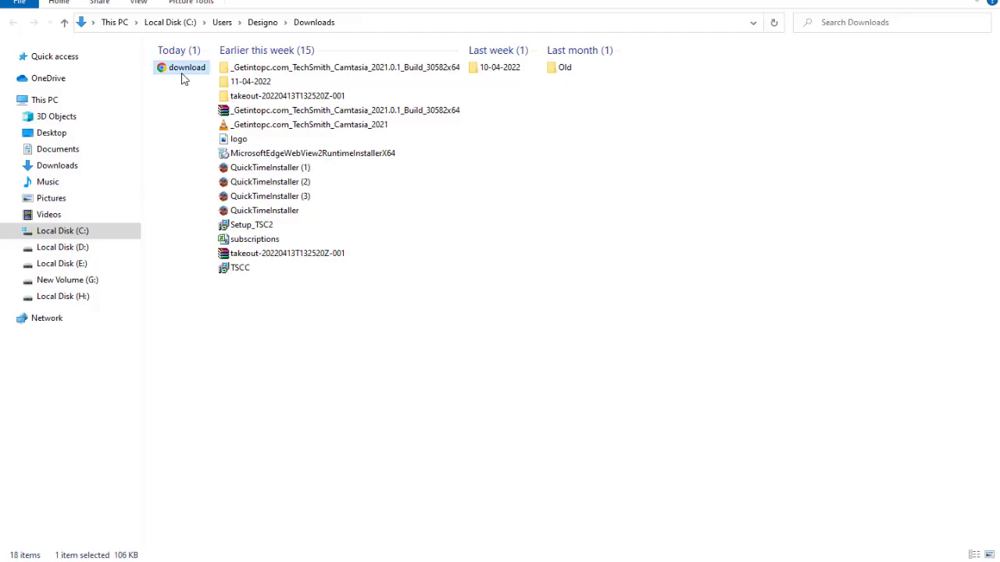
right_click(183, 79)
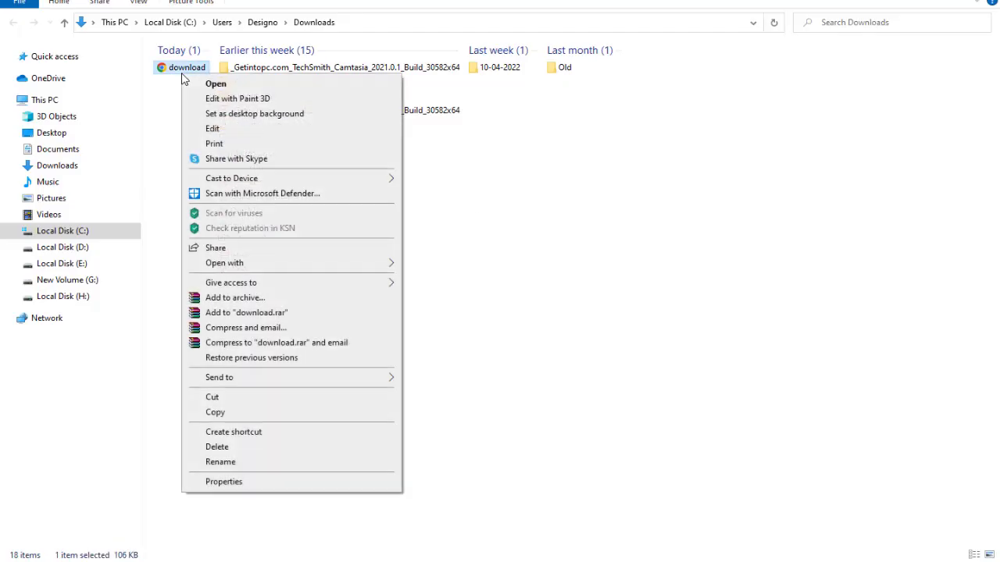
click(226, 85)
click(560, 457)
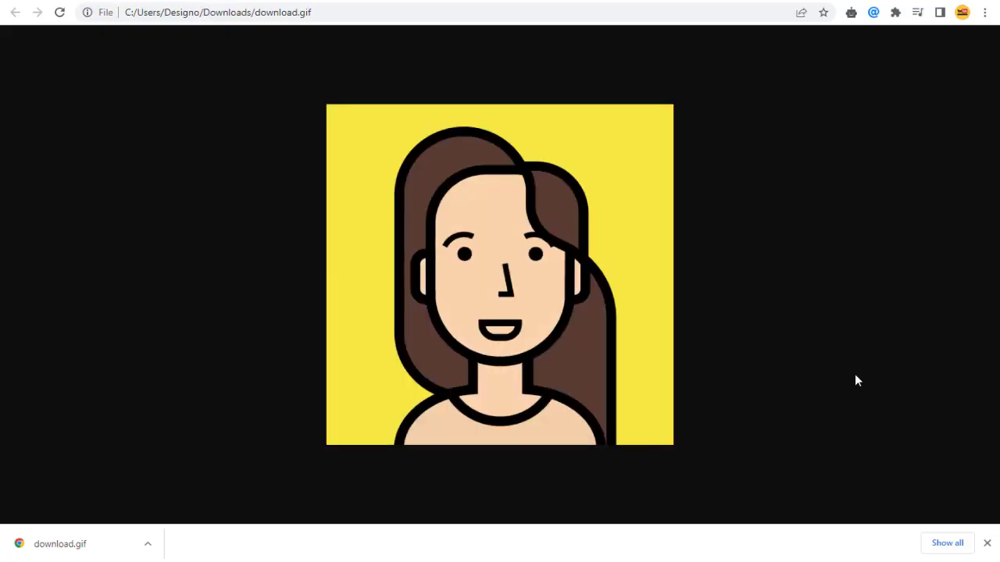